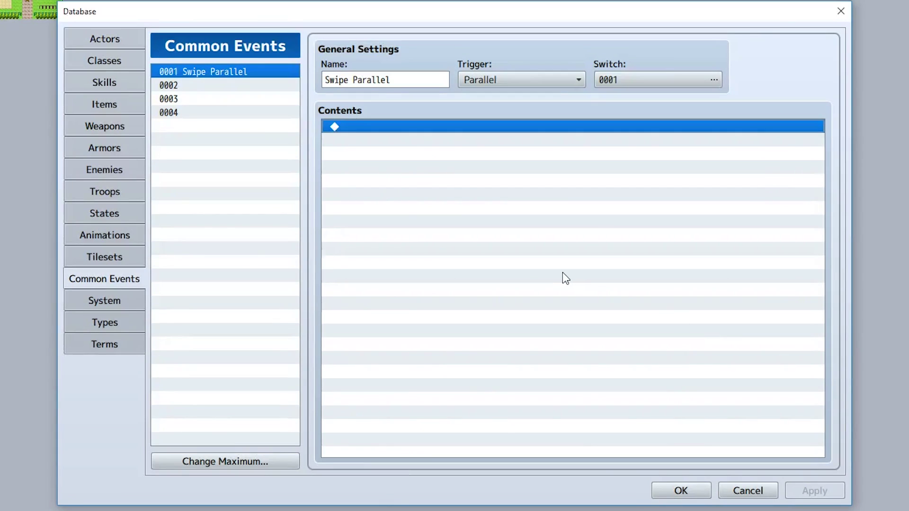
- Add a conditional branch to the Swipe Parallel common event using the script condition SwipeInput.isTriggered('up')
double_click(472, 168)
click(412, 79)
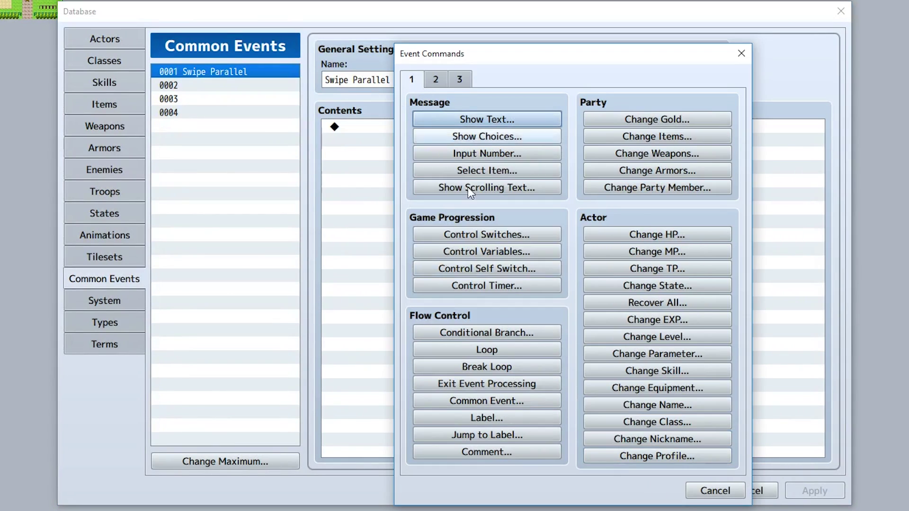
click(488, 325)
click(500, 171)
click(446, 346)
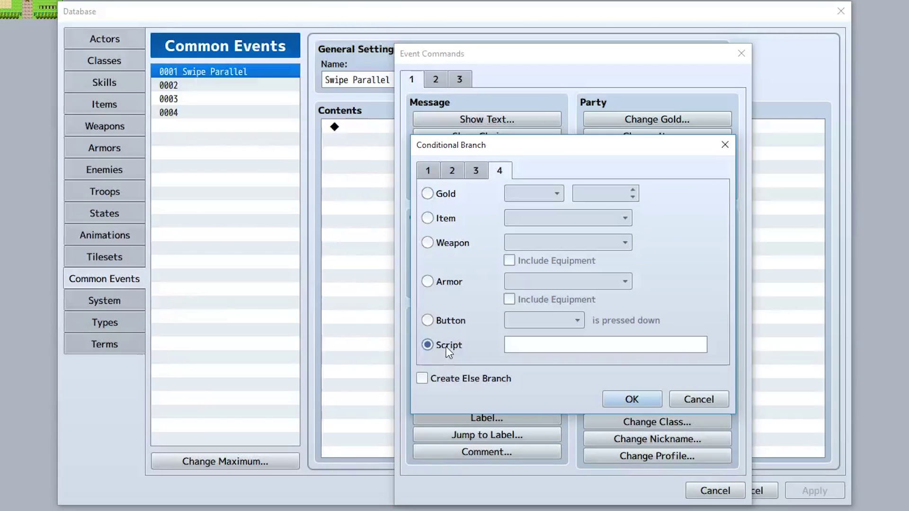
click(577, 346)
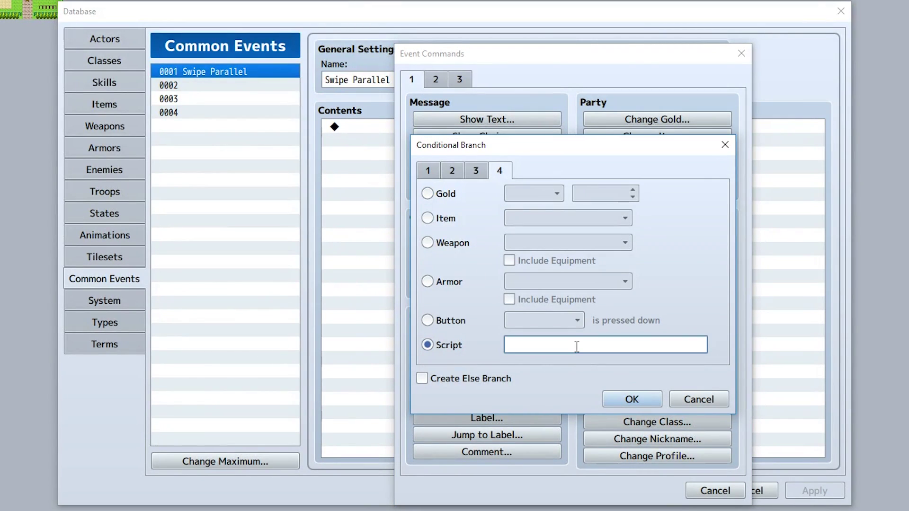
text(SwipeInput.)
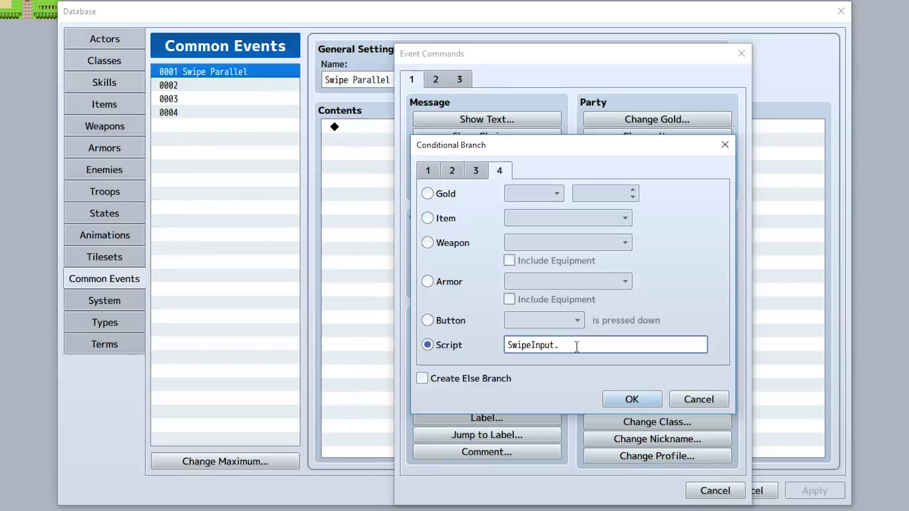
text(isTrigg)
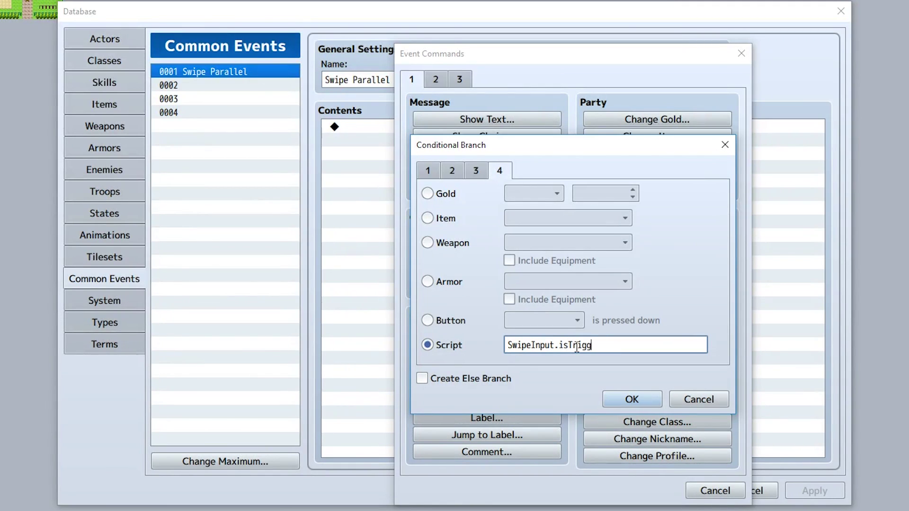
text(ered('up'))
key(Return)
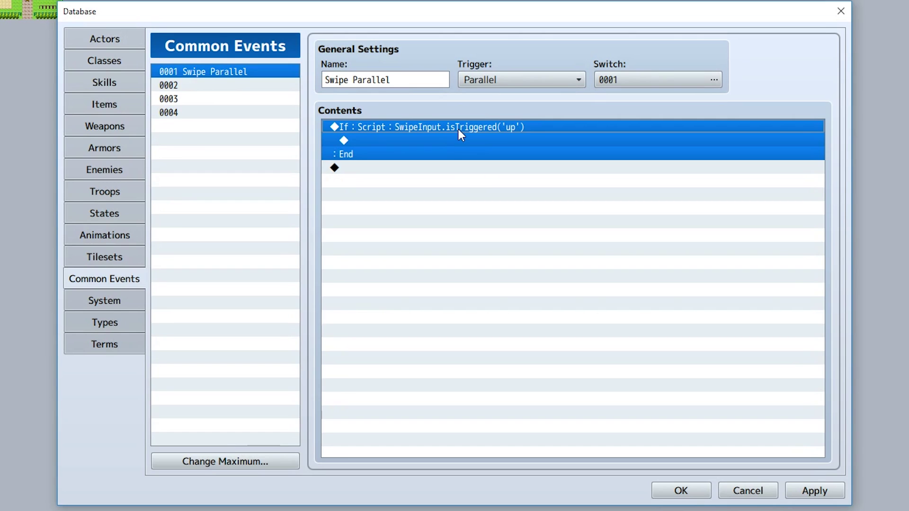
- Add a Show Text command reading "Swiped up" inside the conditional branch and test an upward swipe in the game
click(460, 147)
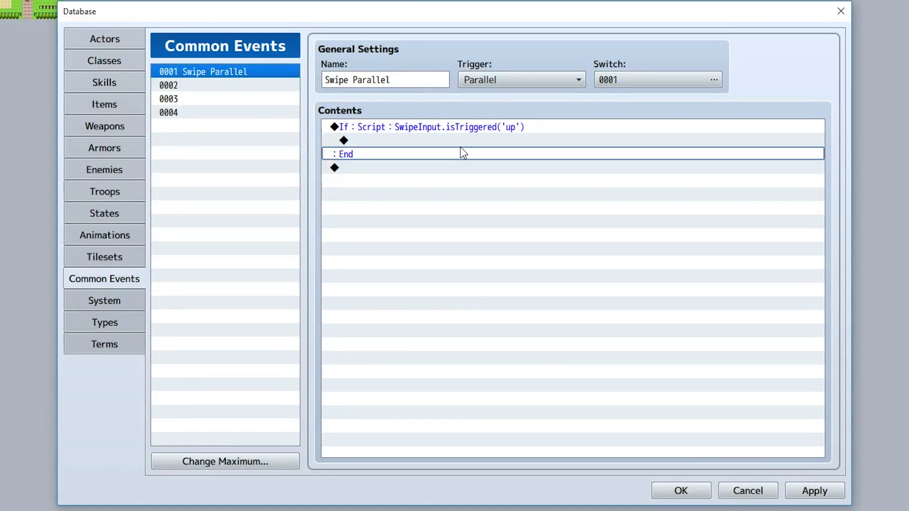
double_click(458, 141)
click(513, 121)
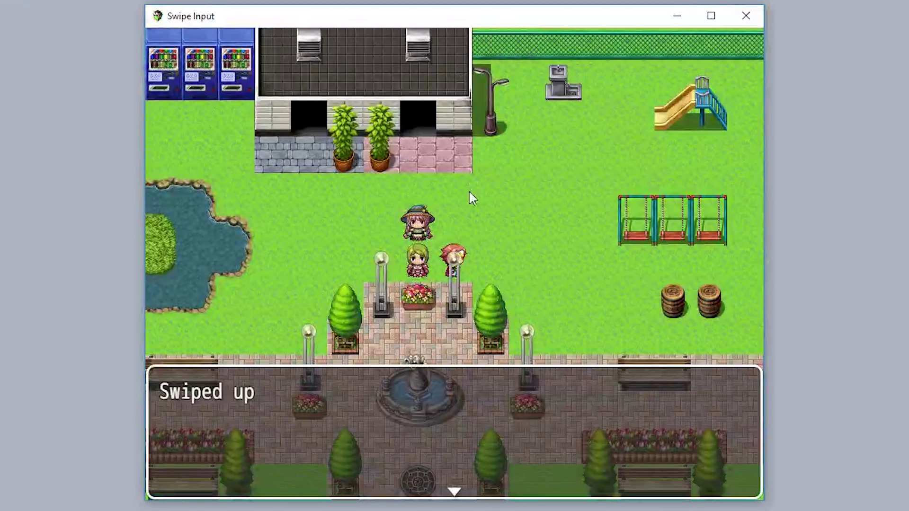
click(498, 407)
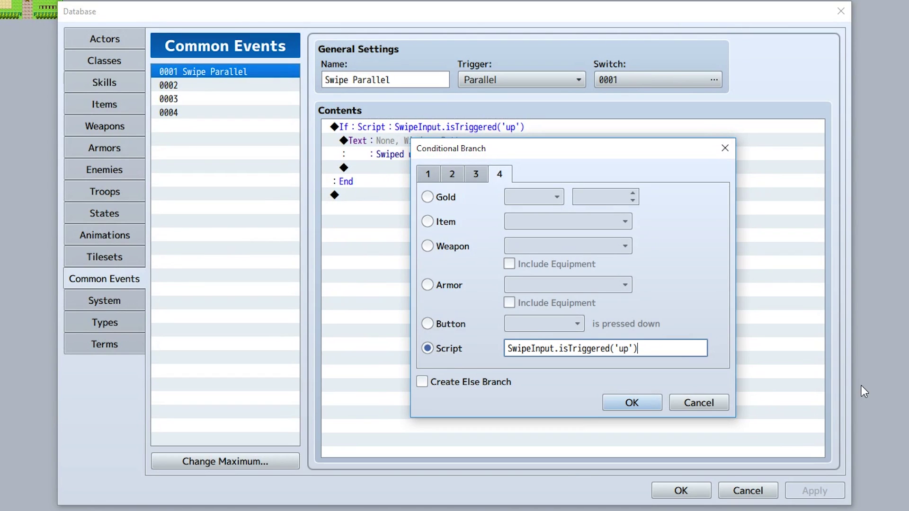
- Add the arguments 100 and 500 after 'up' in the branch's SwipeInput.isTriggered script condition
key(Left)
text(,)
text(100)
text(,)
text(9999)
key(BackSpace)
key(BackSpace)
key(BackSpace)
key(BackSpace)
text(500)
- Replace isTriggered with isPressed in the branch's script condition
drag(610, 349, 569, 350)
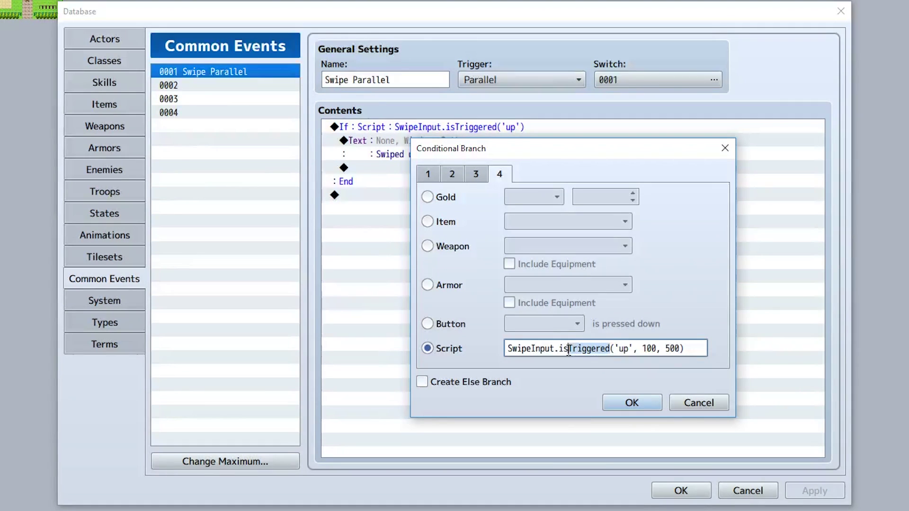
text(Pressed)
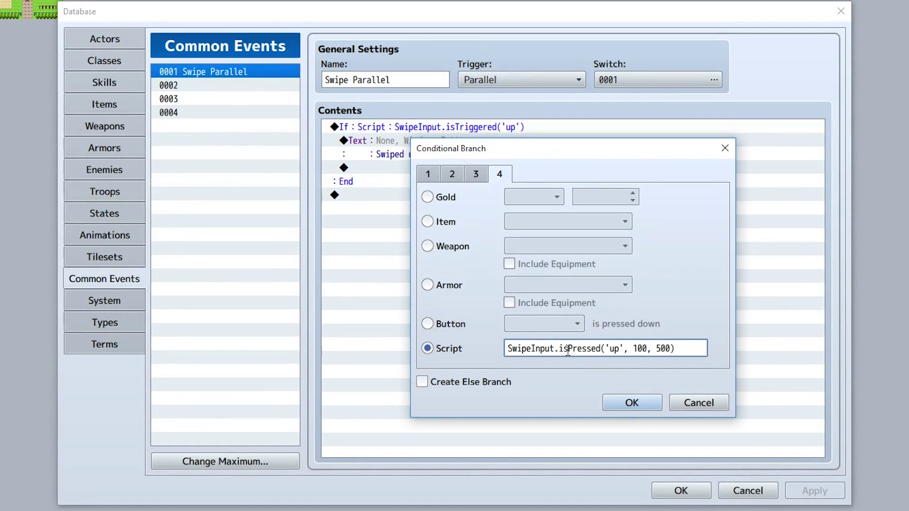
key(End)
- Change the last argument of the SwipeInput.isPressed script condition to 300
mouse_move(623, 349)
mouse_down()
mouse_move(603, 349)
mouse_move(633, 349)
mouse_up()
drag(671, 349, 657, 349)
text(0)
key(BackSpace)
text(300)
key(BackSpace)
key(BackSpace)
text(00)
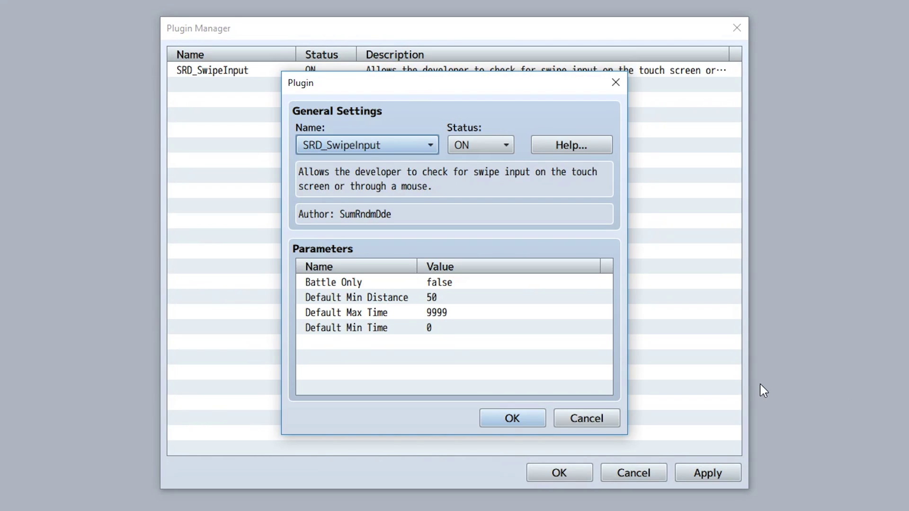
- Review the SRD_SwipeInput parameters for default minimum distance, maximum time, minimum time and battle-only use
click(434, 298)
double_click(435, 298)
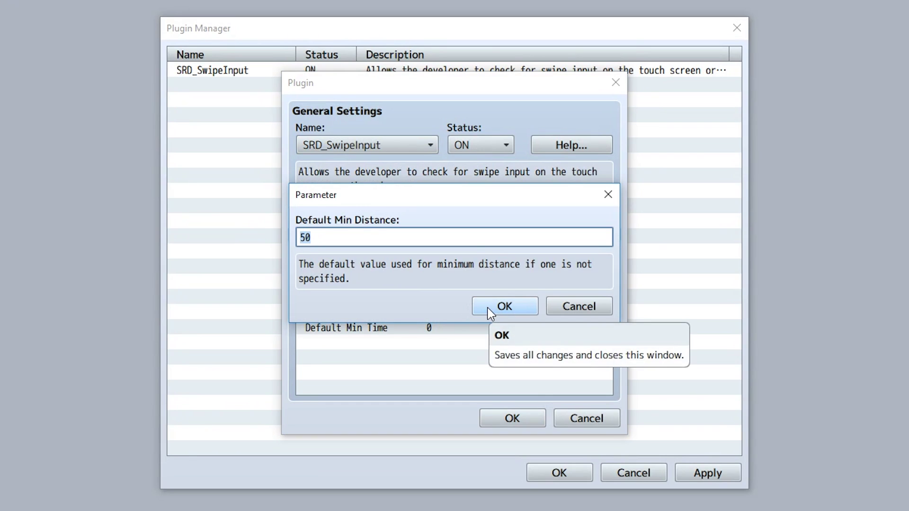
click(487, 307)
double_click(426, 312)
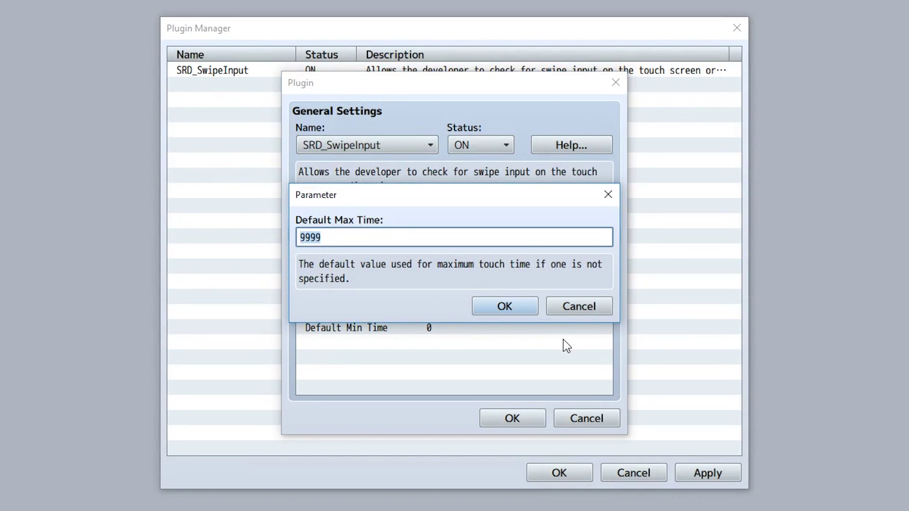
click(524, 313)
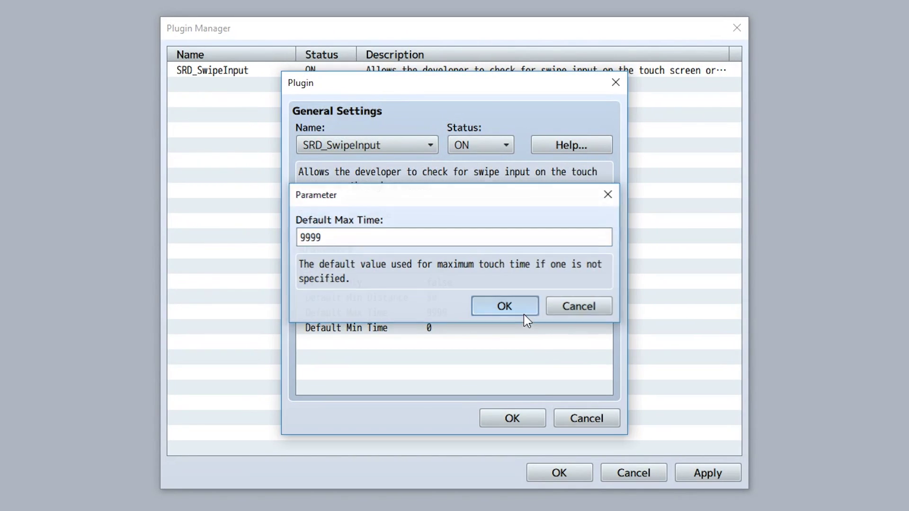
double_click(454, 331)
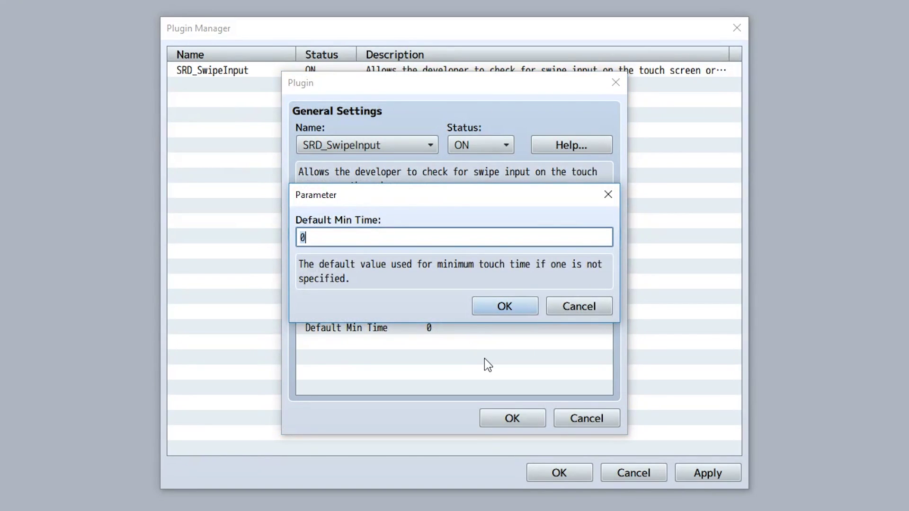
click(522, 307)
double_click(430, 283)
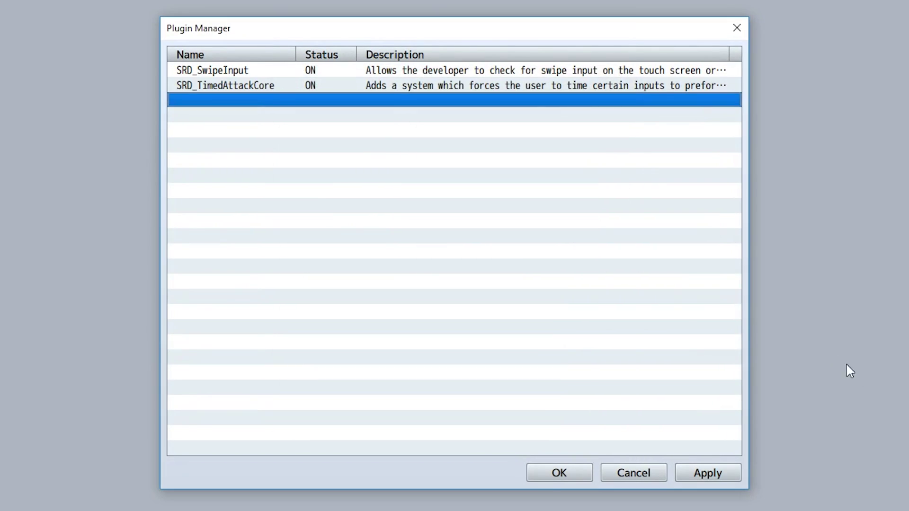
- Add the SRD_TimedAttack_Arrows plugin in the empty slot below SRD_TimedAttackCore
double_click(464, 235)
click(402, 148)
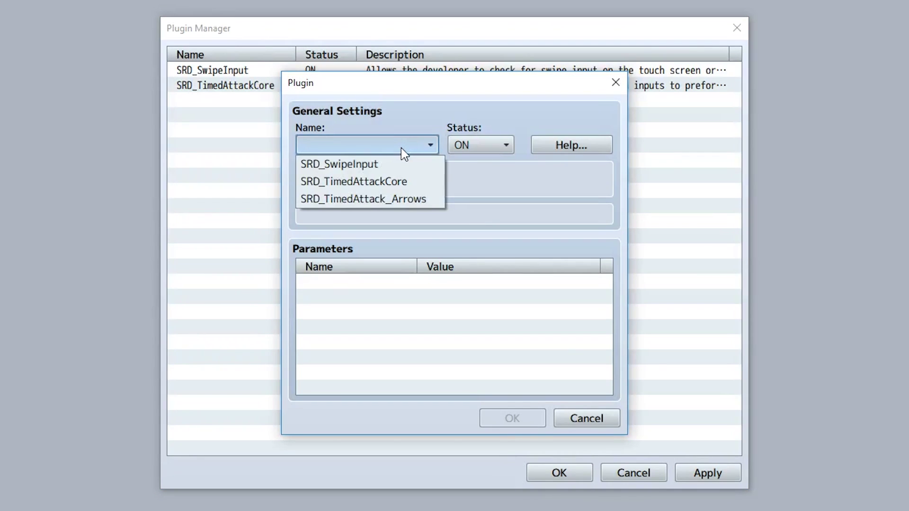
click(404, 198)
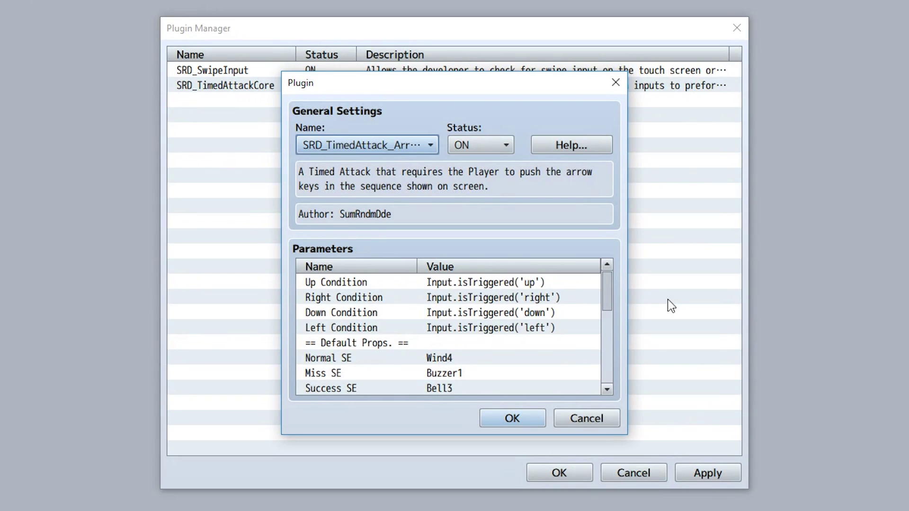
- Examine the arrows plugin's Up Condition and the parameters of the SRD_SwipeInput plugin
double_click(493, 284)
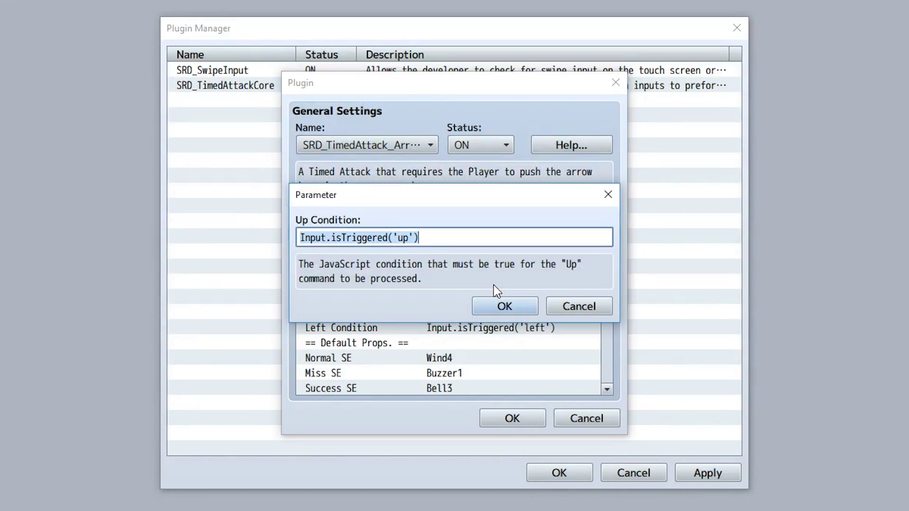
click(497, 303)
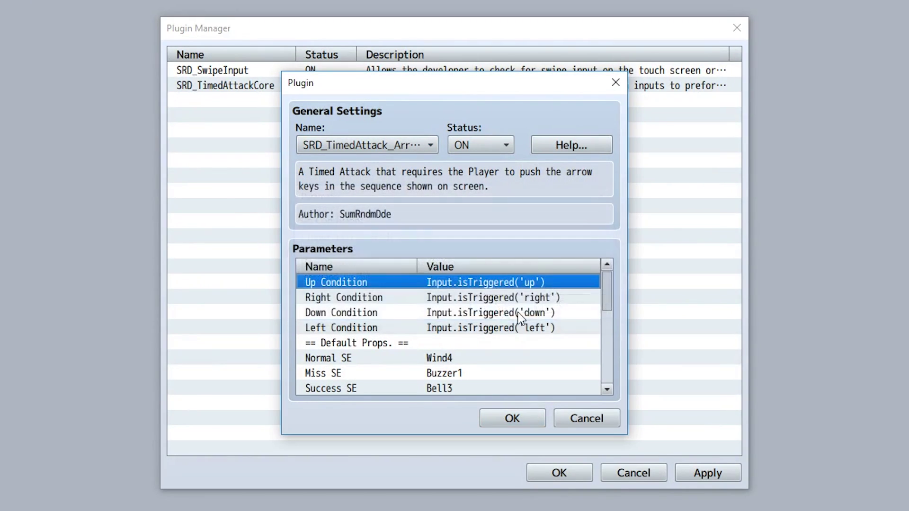
click(519, 313)
double_click(507, 285)
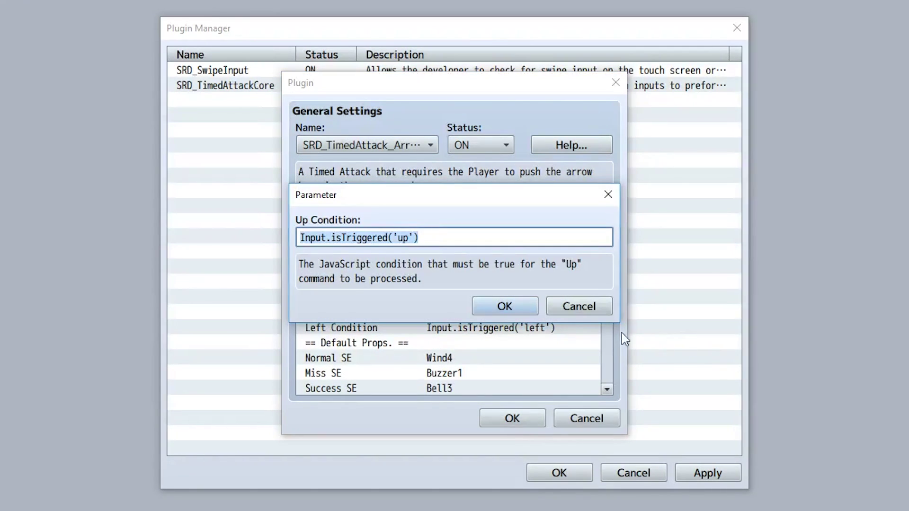
click(436, 237)
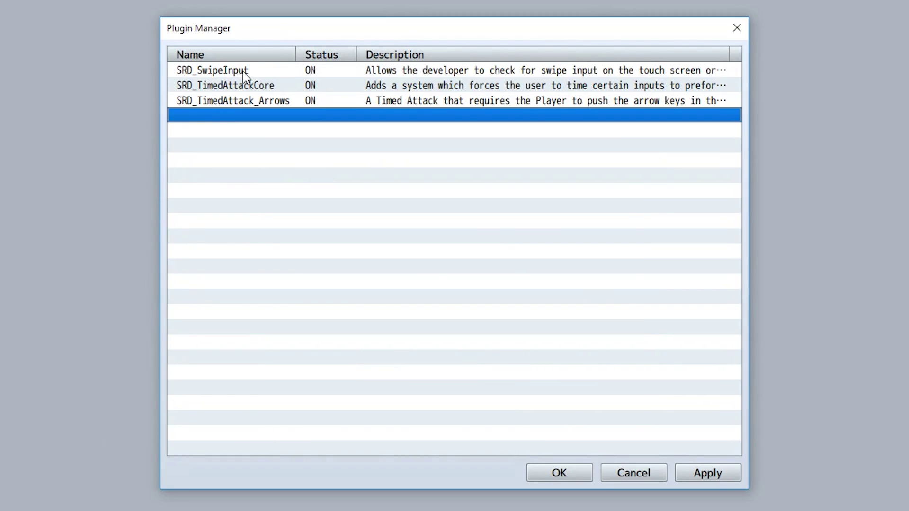
double_click(242, 71)
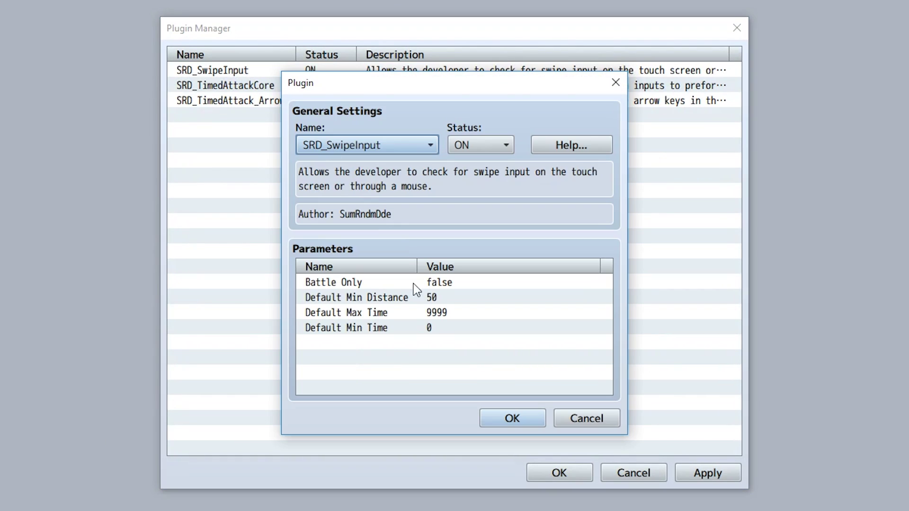
click(513, 419)
- Set the Up Condition of SRD_TimedAttack_Arrows to SwipeInput.isTriggered('up')
double_click(260, 100)
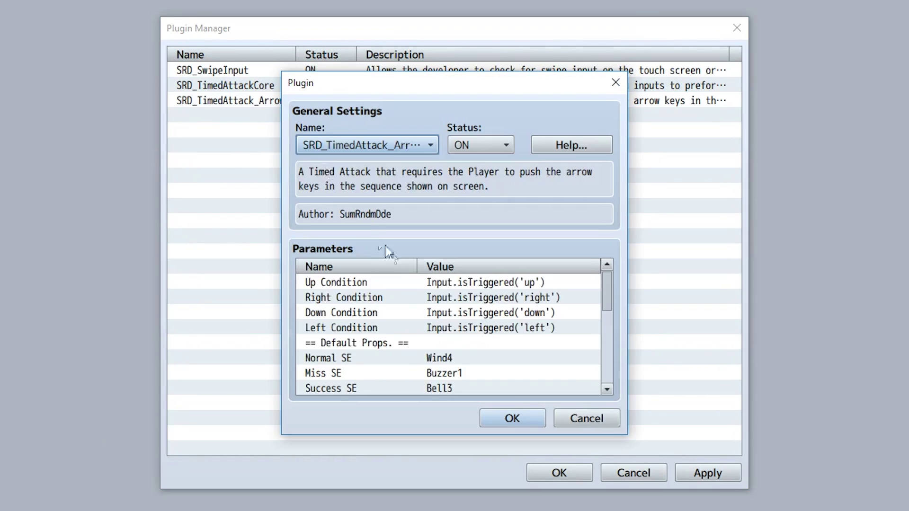
double_click(427, 280)
text(Swipe)
double_click(334, 237)
key(ctrl+c)
click(474, 306)
- Set the Right Condition of the arrows plugin to SwipeInput.isTriggered('right')
double_click(444, 296)
double_click(318, 237)
key(ctrl+v)
click(477, 301)
double_click(445, 302)
click(505, 310)
- Set the Down Condition to SwipeInput.isTriggered('down') and the Left Condition to SwipeInput.isTriggered('left')
double_click(461, 311)
double_click(313, 236)
key(ctrl+v)
click(501, 307)
double_click(458, 329)
double_click(313, 237)
key(ctrl+v)
click(502, 309)
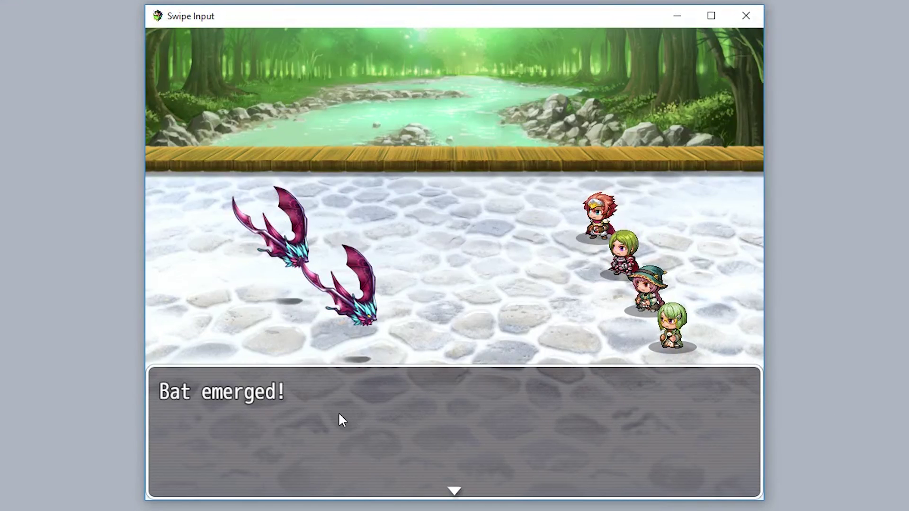
- Choose the party's attack commands in the playtest battle to start the timed arrow sequences
click(338, 411)
click(237, 395)
key(Return)
key(Return)
key(Return)
key(Return)
key(Return)
key(Return)
key(Return)
key(Return)
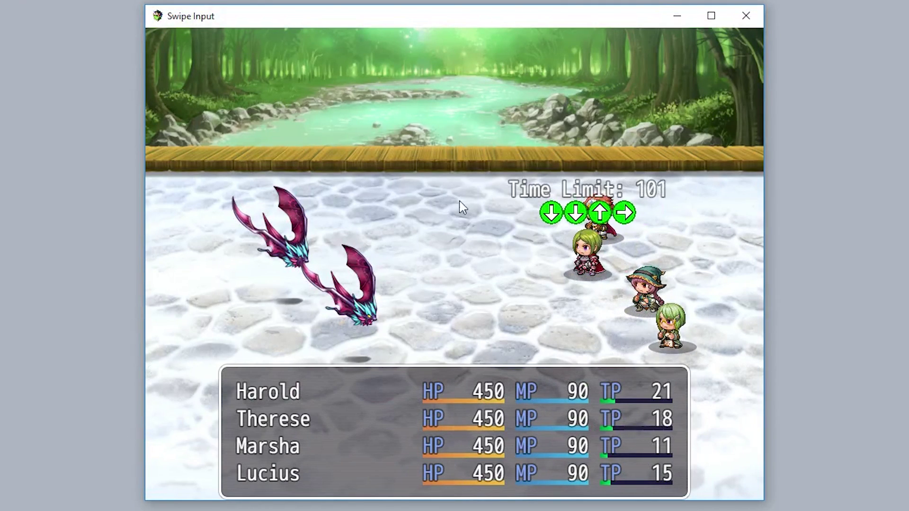
- Swipe the displayed arrow directions for the party's first timed attacks, including right, right, down, right
mouse_move(462, 219)
mouse_down()
mouse_move(479, 256)
mouse_move(479, 194)
mouse_up()
drag(615, 237, 716, 300)
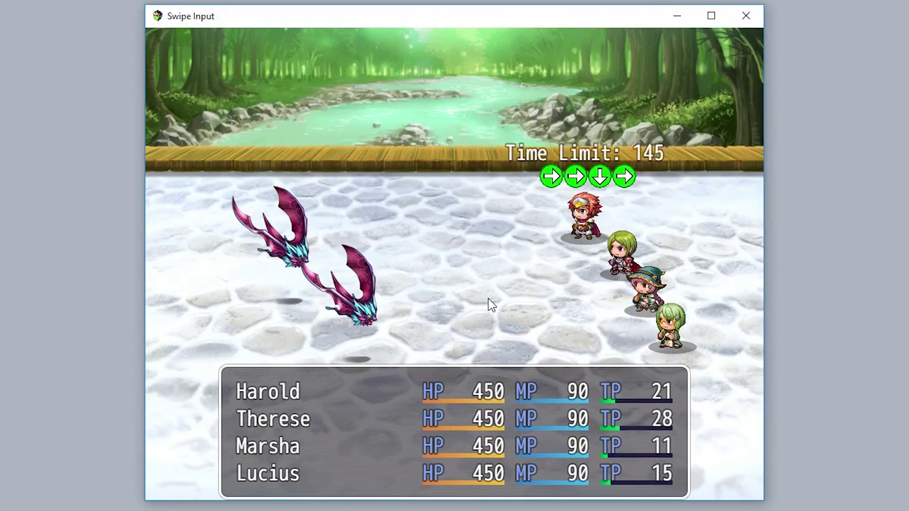
drag(449, 247, 497, 248)
drag(422, 256, 478, 251)
mouse_move(435, 195)
mouse_down()
mouse_move(403, 281)
mouse_move(675, 303)
mouse_up()
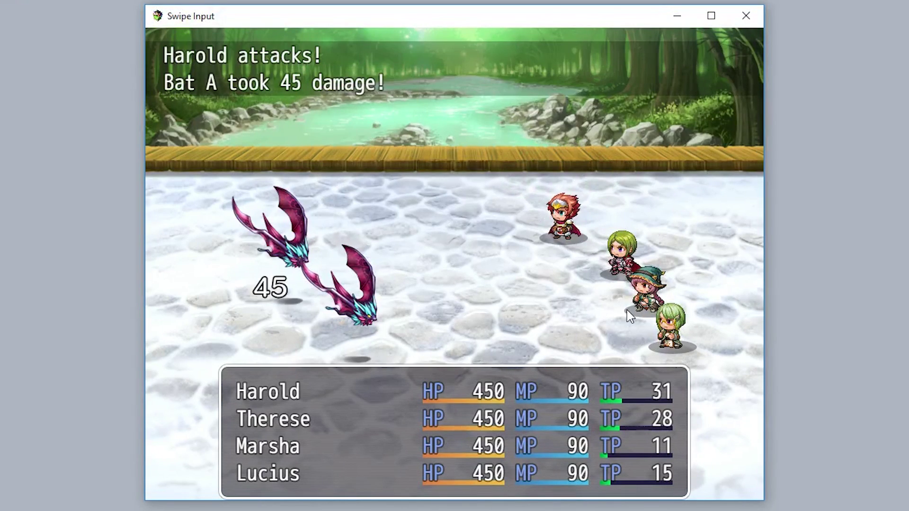
mouse_move(392, 230)
mouse_down()
mouse_move(513, 226)
mouse_move(464, 302)
mouse_move(432, 148)
mouse_up()
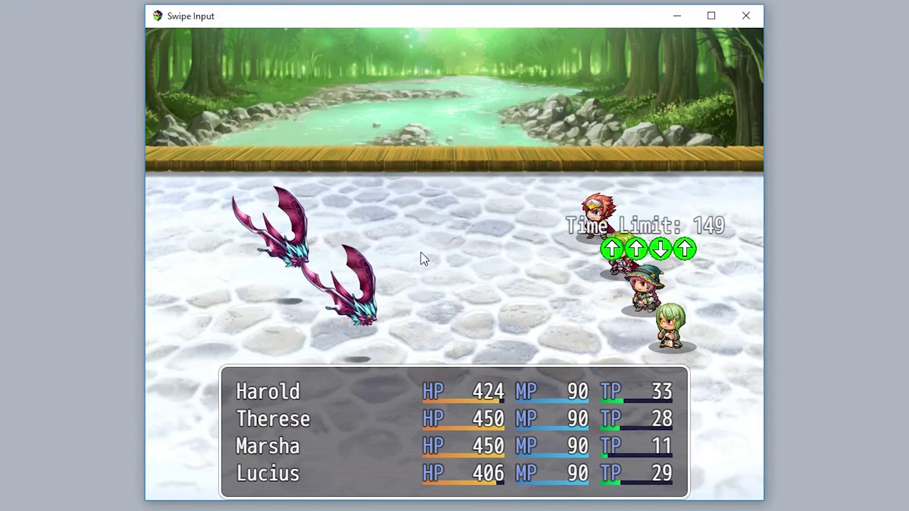
- Swipe up, up, down, up to complete the third party member's timed attack
drag(438, 300, 447, 199)
drag(456, 288, 462, 199)
drag(467, 311, 466, 332)
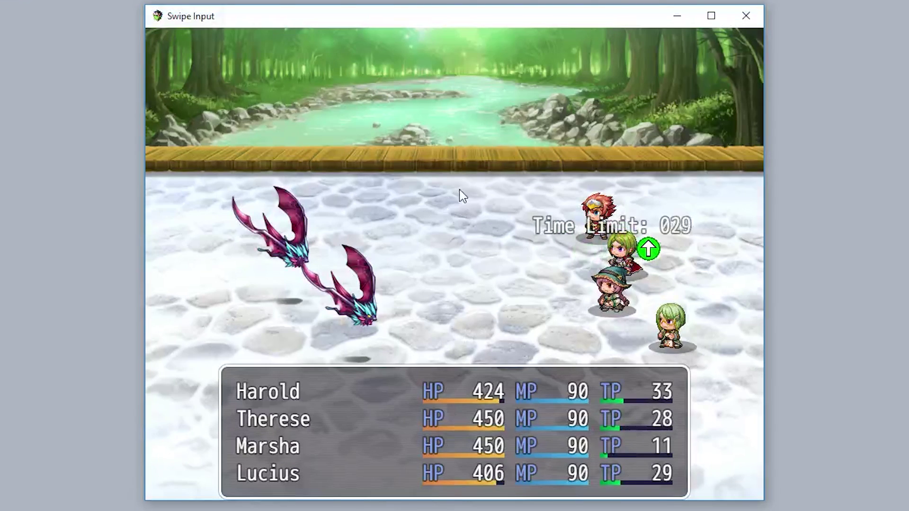
drag(457, 237, 456, 203)
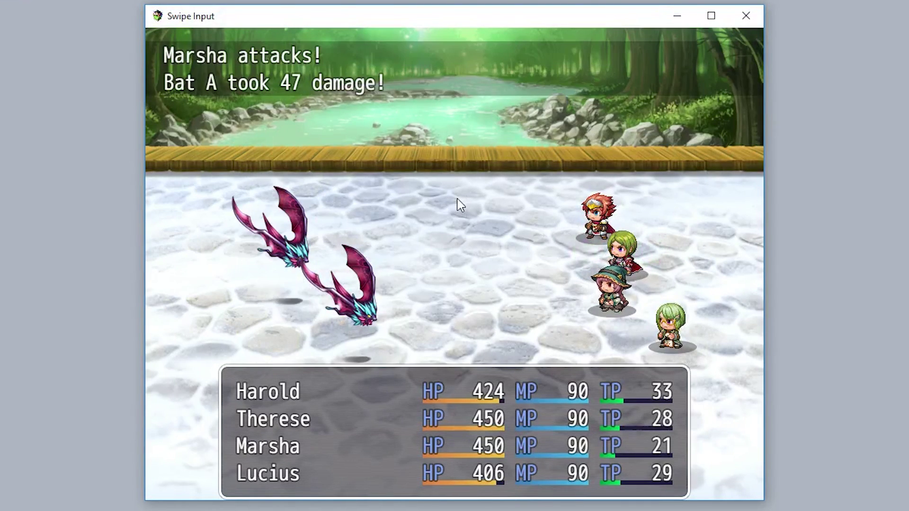
- Order all four party members to attack Bat A and swipe in response to the timed arrows
click(245, 387)
click(246, 387)
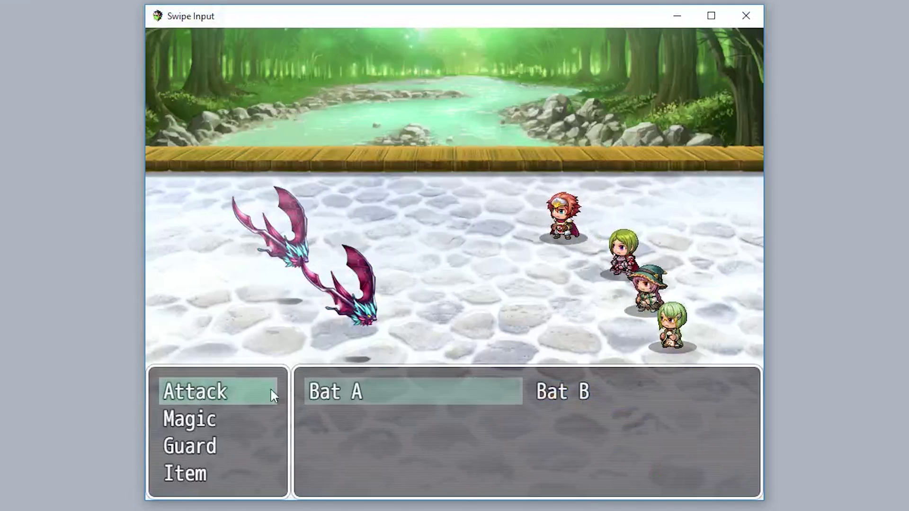
click(331, 392)
click(243, 387)
click(331, 393)
click(206, 390)
click(336, 396)
click(241, 393)
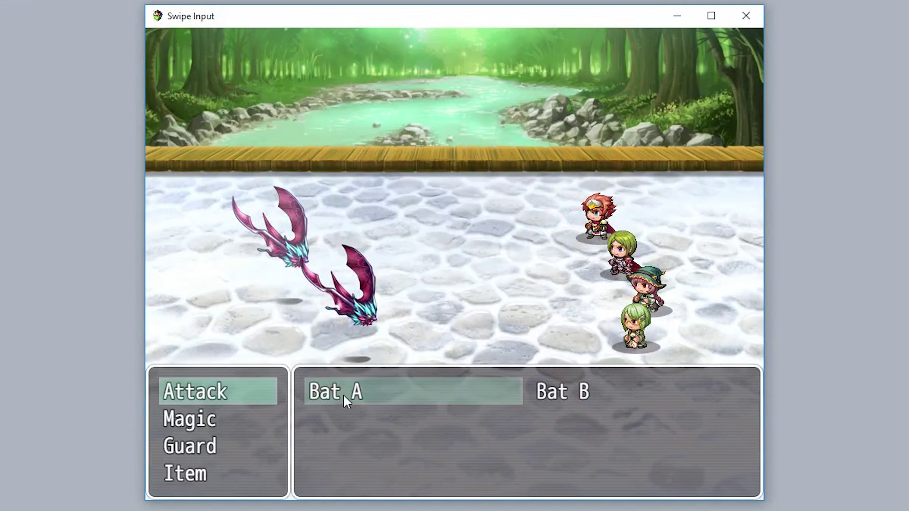
click(345, 401)
mouse_move(505, 276)
mouse_down()
mouse_move(475, 347)
mouse_move(553, 300)
mouse_move(453, 310)
mouse_up()
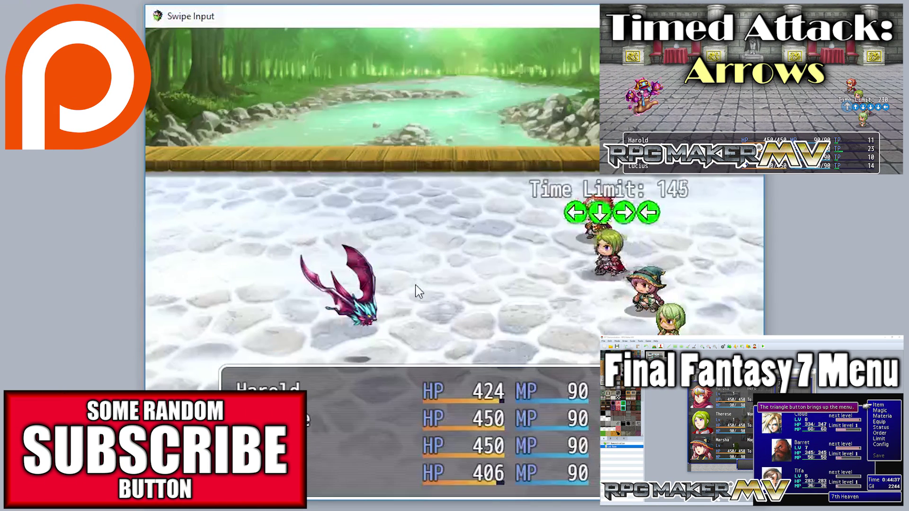
- Swipe the arrow directions shown for the party's timed attacks, including left, down, right, left and up, down, up, right
mouse_move(426, 246)
mouse_down()
mouse_move(524, 303)
mouse_move(618, 317)
mouse_move(418, 316)
mouse_up()
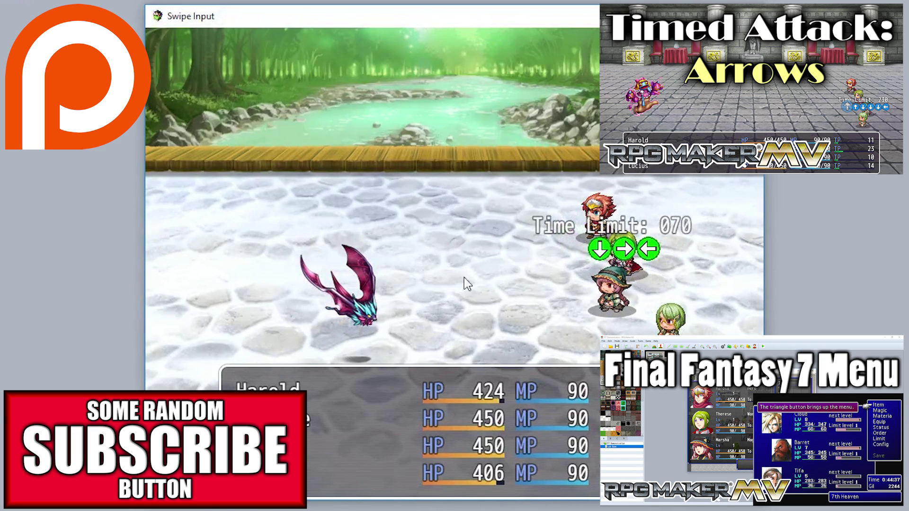
mouse_move(463, 288)
mouse_down()
mouse_move(475, 294)
mouse_move(440, 302)
mouse_move(396, 296)
mouse_up()
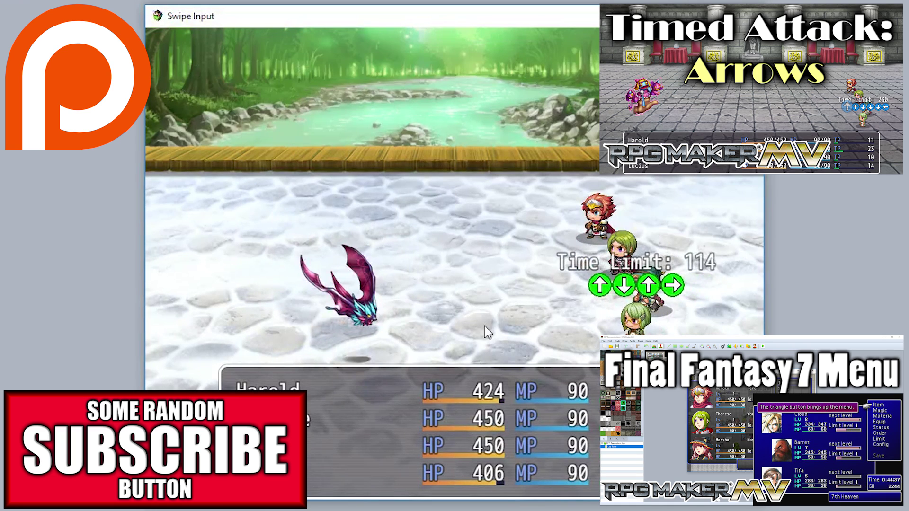
mouse_move(484, 326)
mouse_down()
mouse_move(475, 237)
mouse_move(469, 326)
mouse_move(460, 247)
mouse_move(662, 276)
mouse_up()
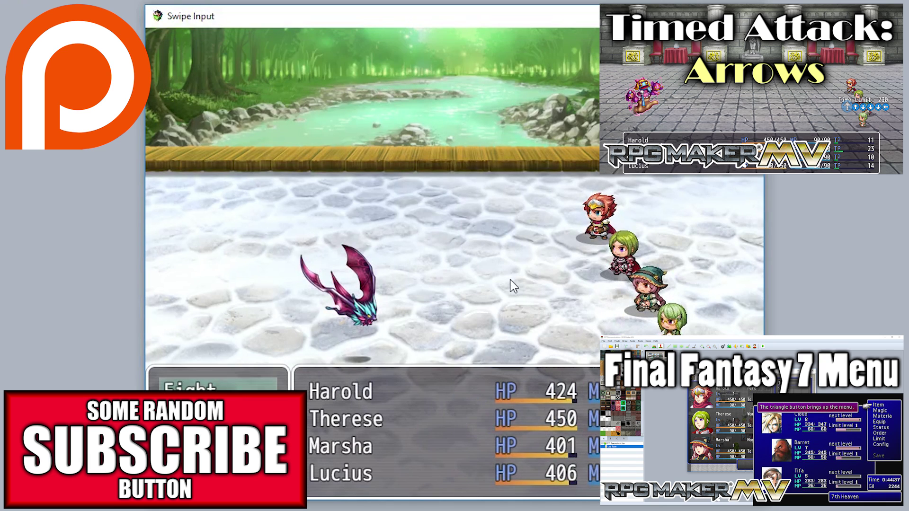
- Start another battle round and order the party members to attack Bat B
key(Return)
key(Return)
key(Return)
key(Return)
key(Return)
key(Return)
key(Return)
key(Return)
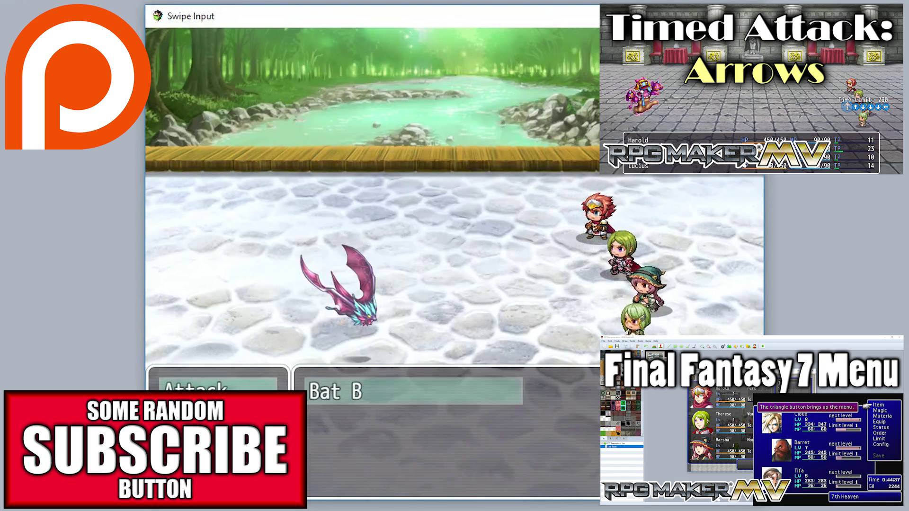
click(337, 394)
mouse_move(360, 310)
mouse_down()
mouse_move(400, 310)
mouse_move(360, 309)
mouse_up()
- Swipe in response to the new round's timed arrows, including down, left, up, left for the second party member
drag(459, 308, 451, 199)
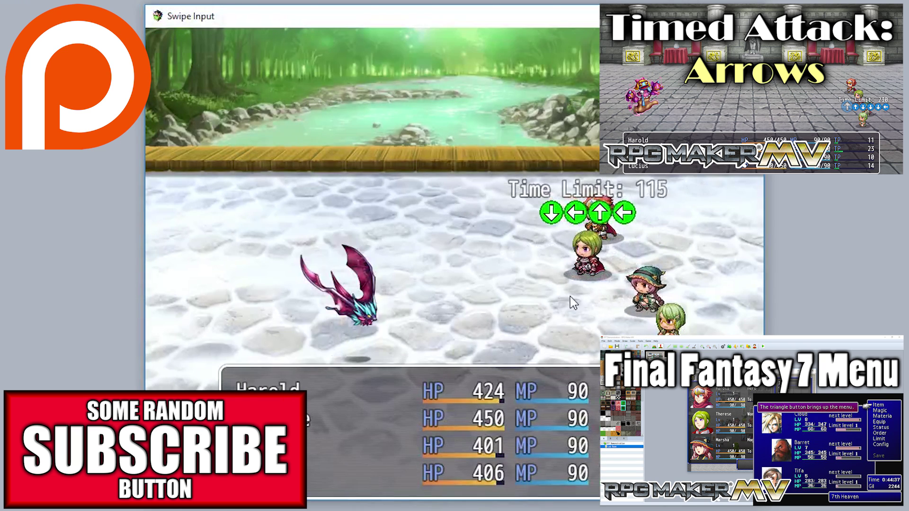
mouse_move(570, 296)
mouse_down()
mouse_move(551, 349)
mouse_move(489, 348)
mouse_up()
mouse_move(490, 348)
mouse_down()
mouse_move(487, 251)
mouse_move(416, 258)
mouse_up()
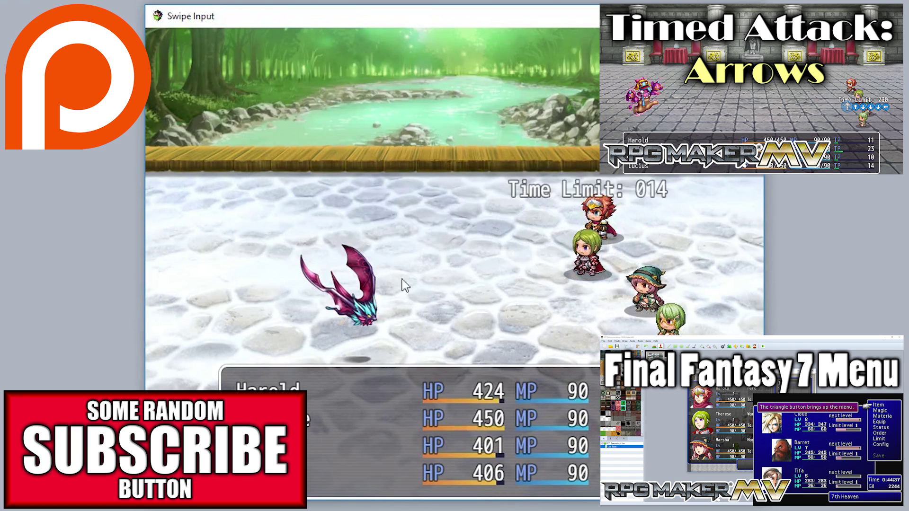